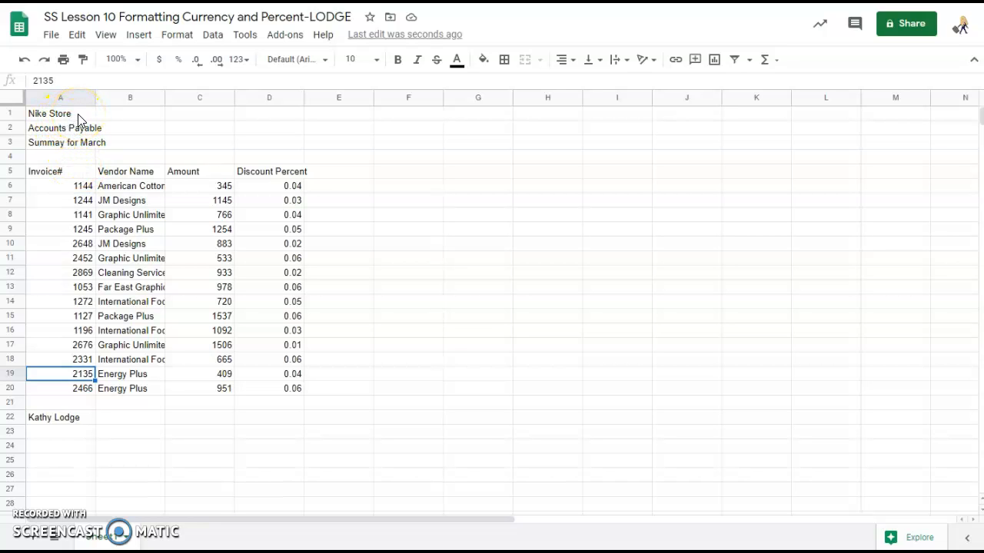
Step: Add a space before the # in the A5 heading so it reads "Invoice #"
left_click(57, 170)
double_click(58, 172)
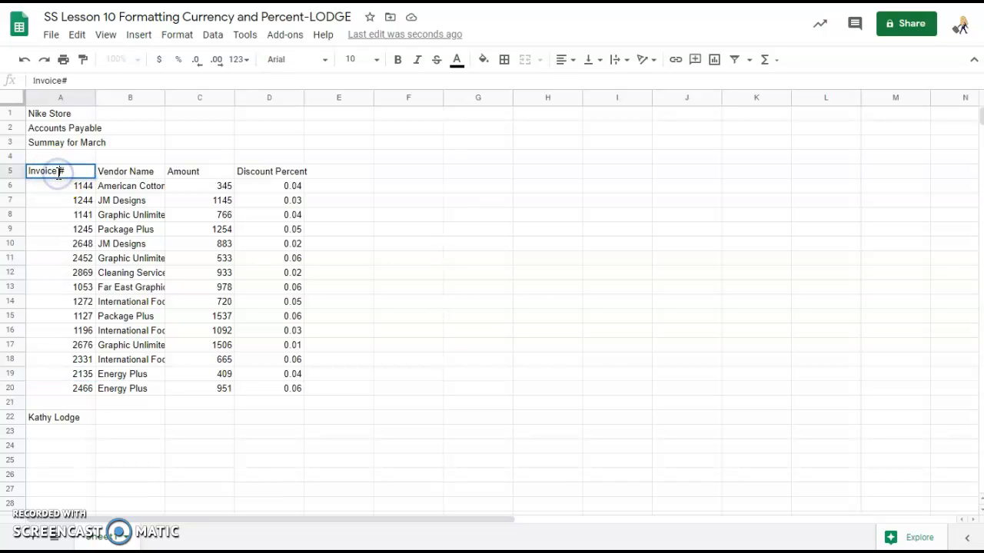
left_click(73, 158)
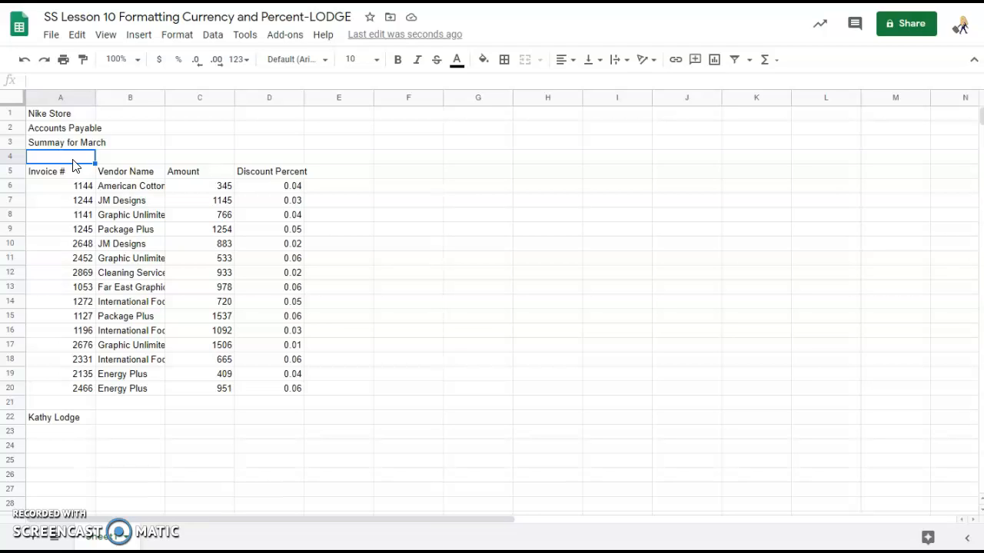
left_click(69, 174)
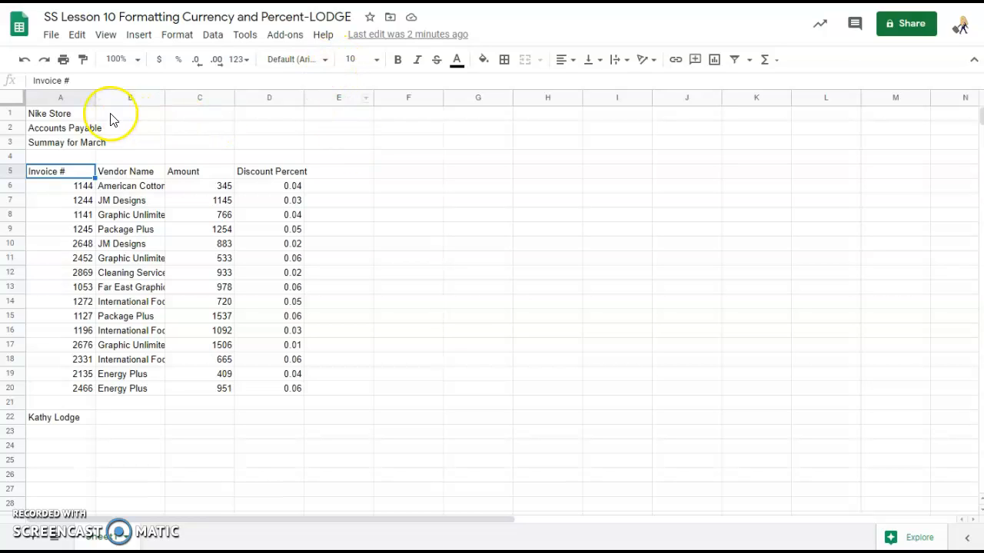
Step: Widen column A to fit the title lines and auto-fit columns B, C and D to their contents
left_click_drag(95, 94, 109, 95)
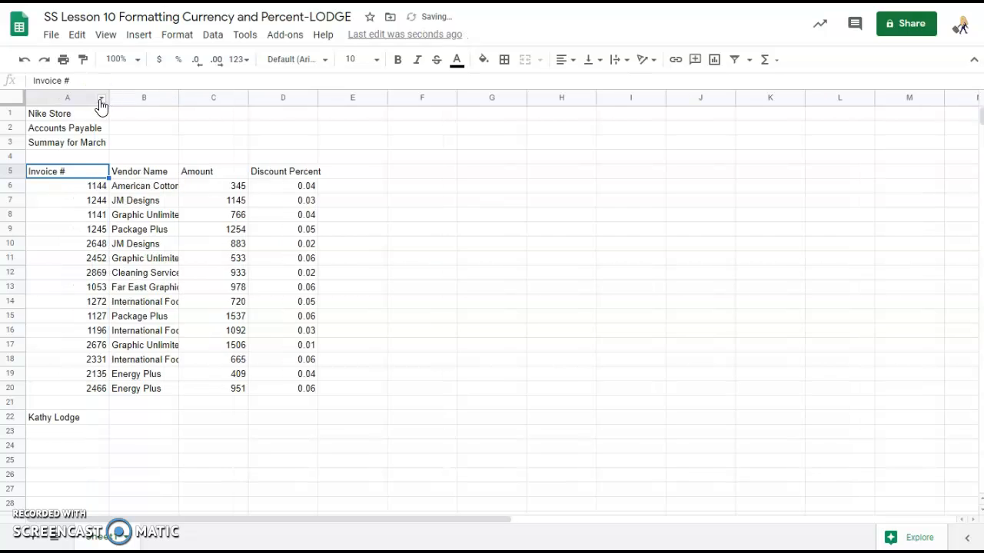
double_click(178, 97)
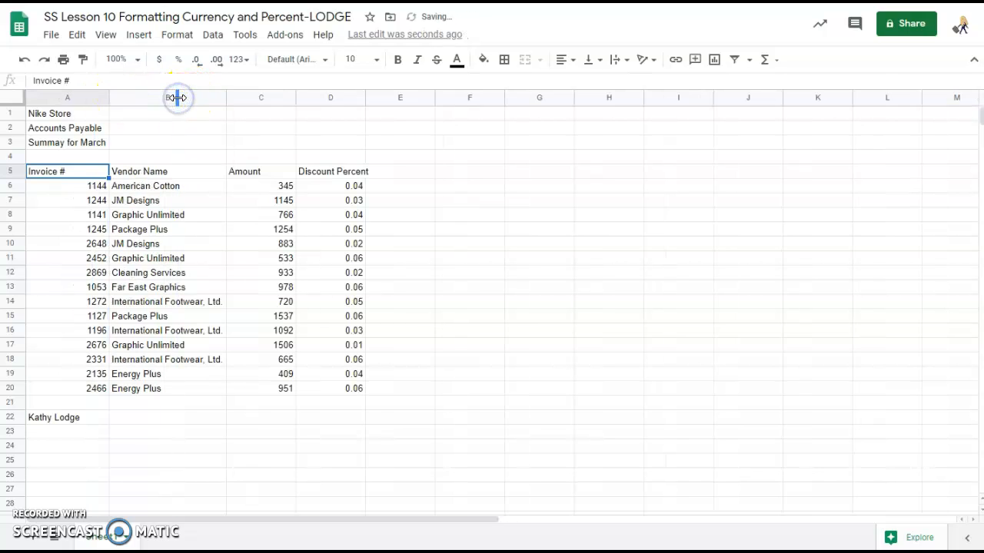
double_click(296, 98)
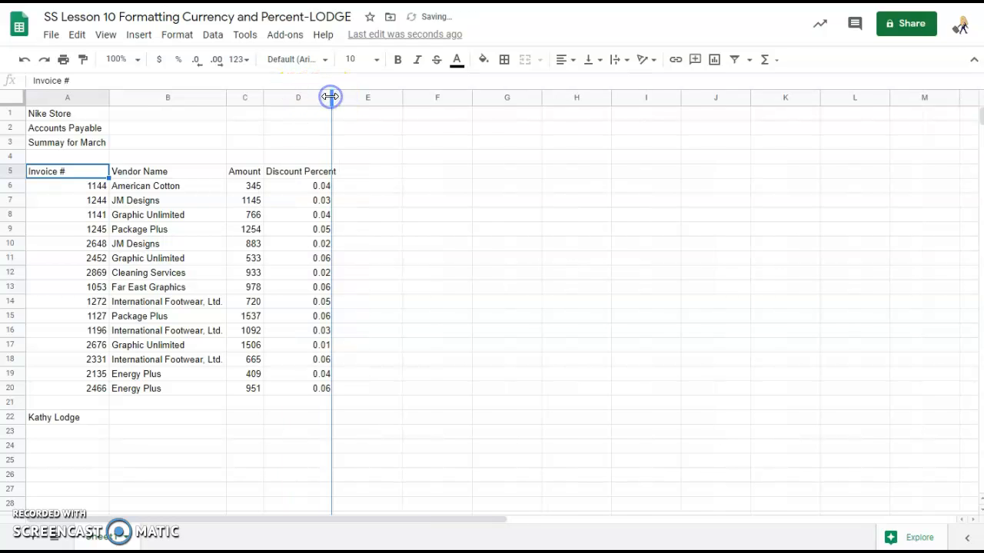
double_click(331, 96)
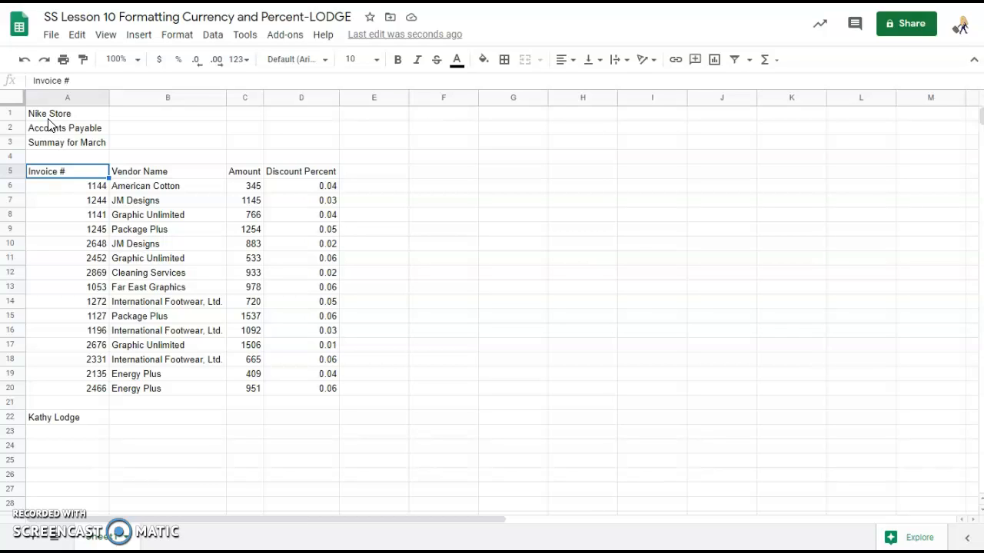
Step: Merge cells A1 to D1 horizontally for the Nike Store title
left_click(46, 114)
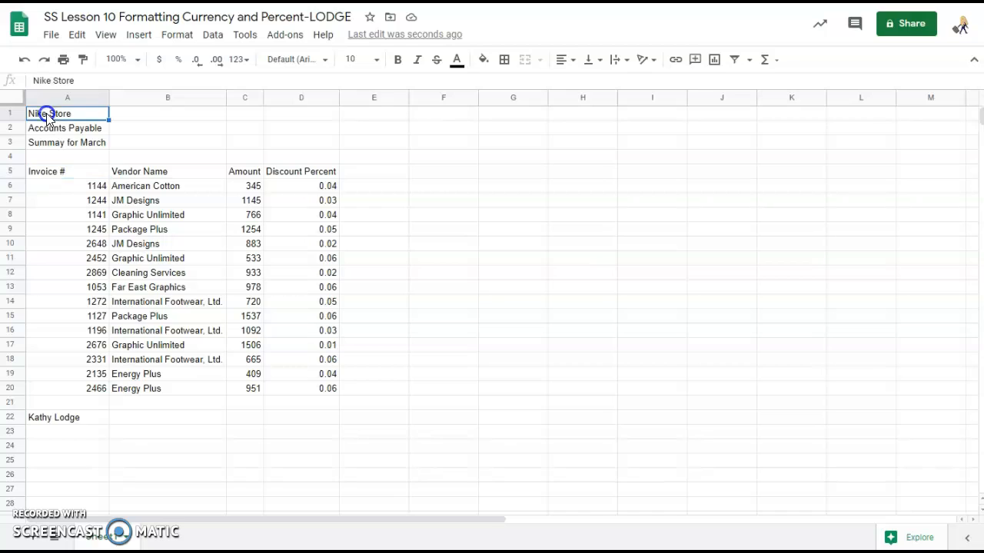
left_click(315, 116, "shift")
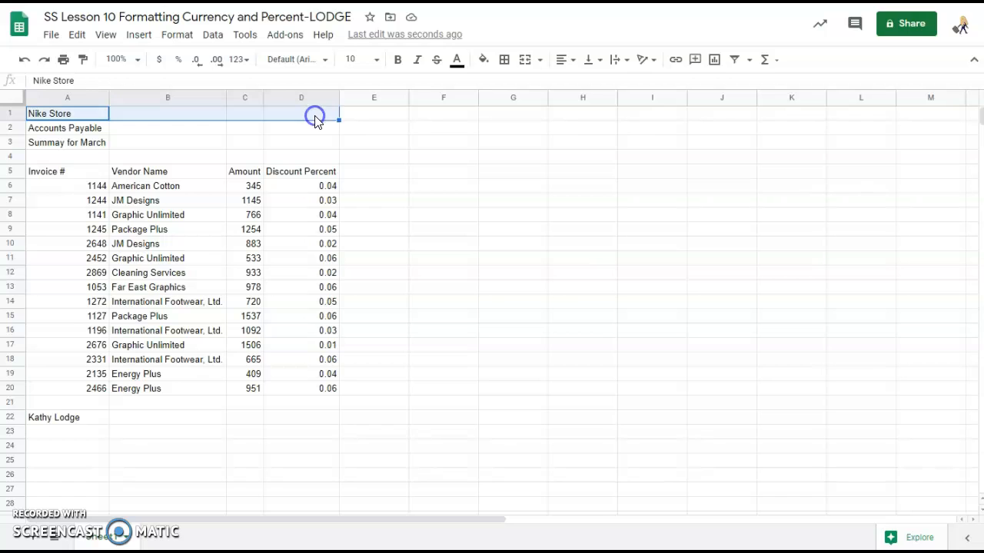
left_click(175, 35)
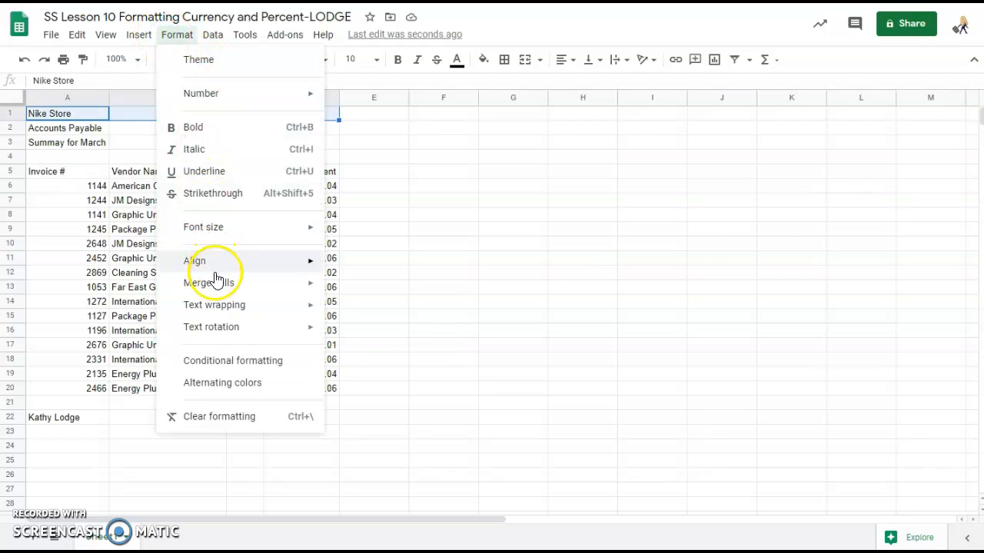
mouse_move(264, 286)
left_click(382, 309)
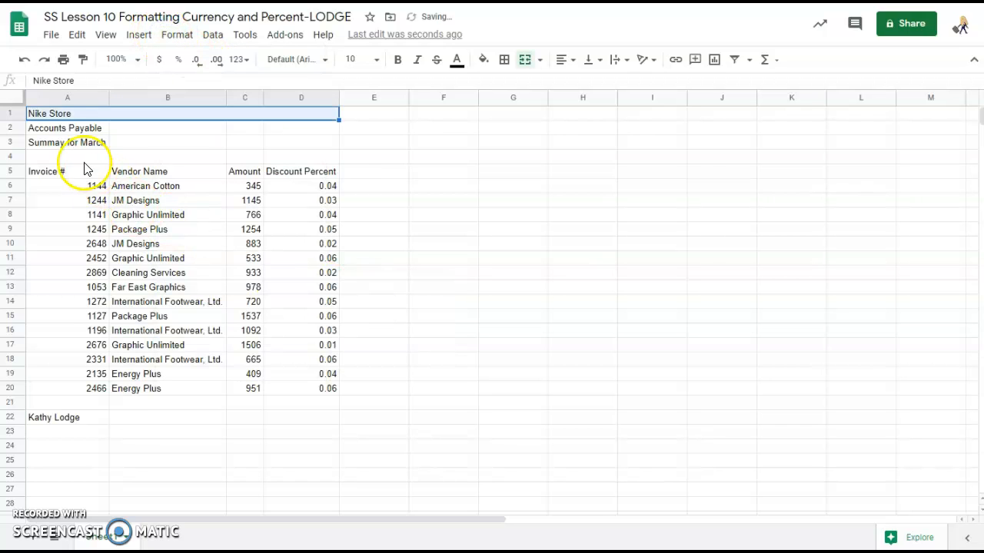
Step: Merge cells A2 to D2 horizontally for the Accounts Payable line
left_click(66, 127)
left_click(280, 133, "shift")
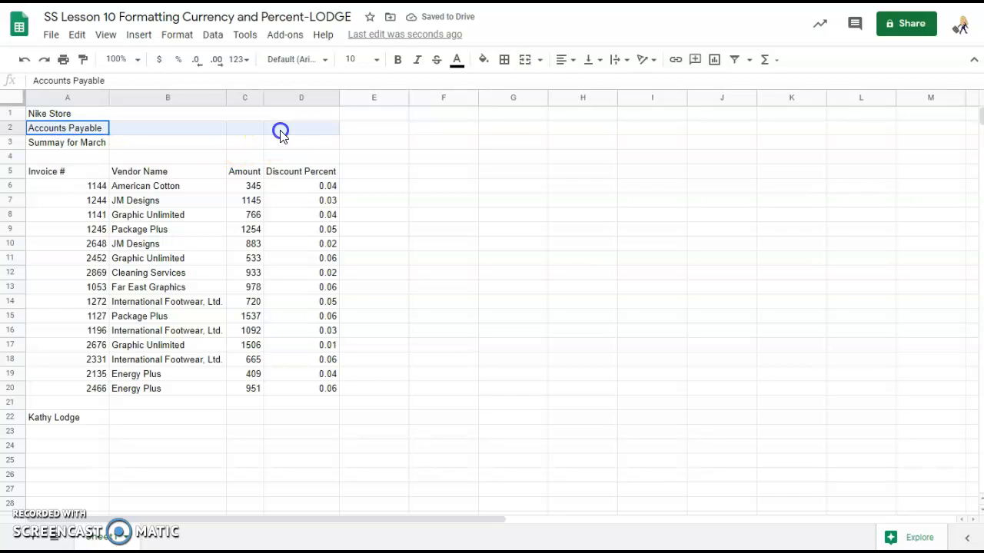
left_click(176, 36)
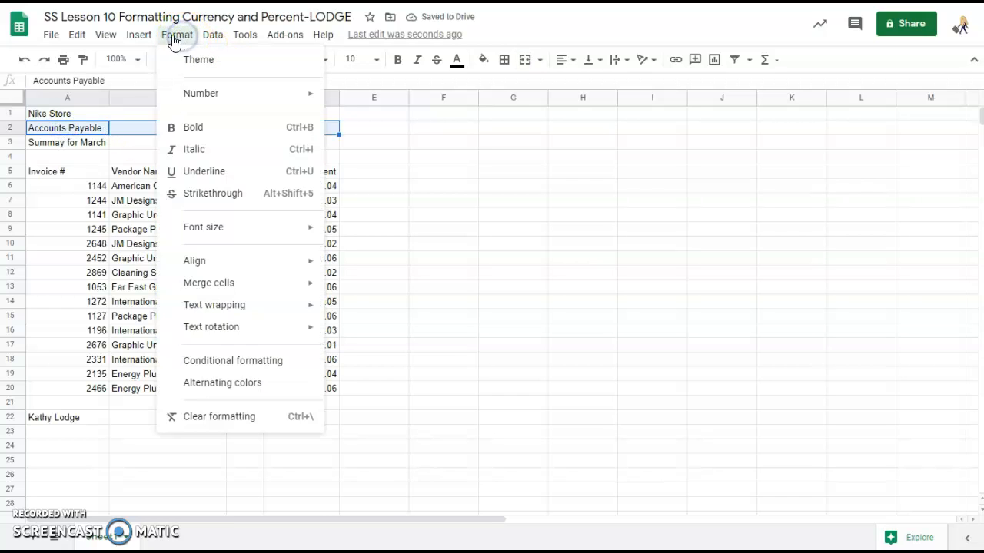
mouse_move(239, 285)
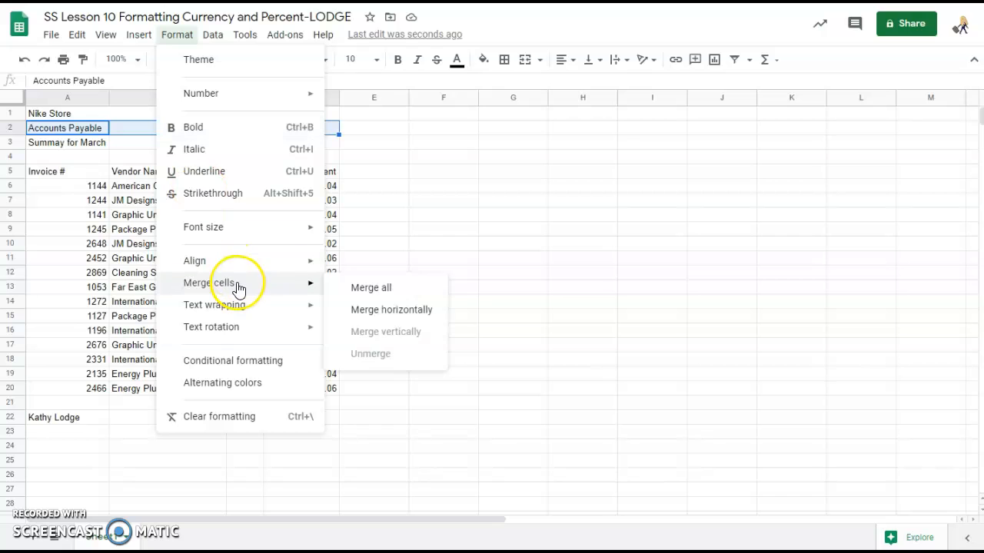
left_click(376, 308)
Step: Merge cells A3 to D3 horizontally for the March summary line
left_click(67, 146)
left_click(290, 142, "shift")
left_click(176, 35)
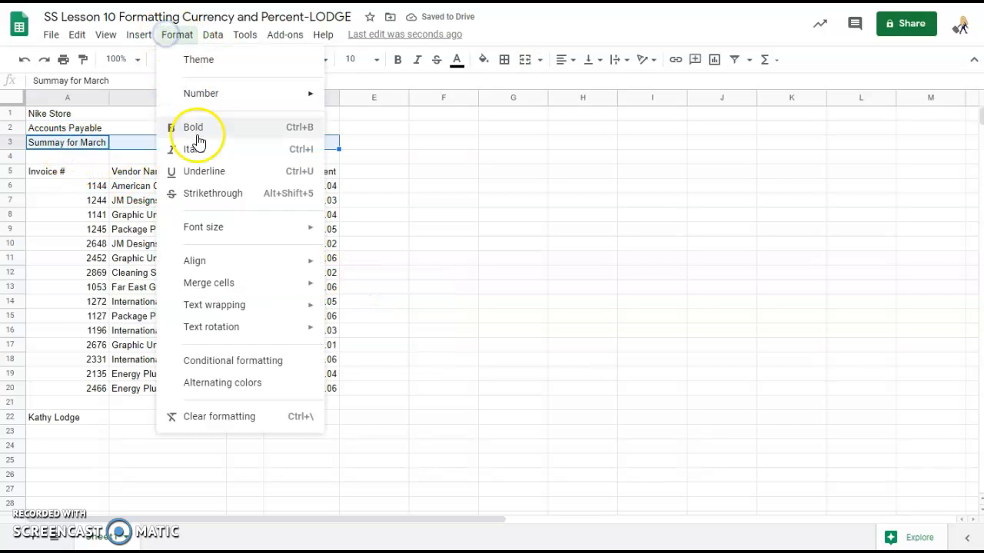
mouse_move(237, 286)
left_click(361, 310)
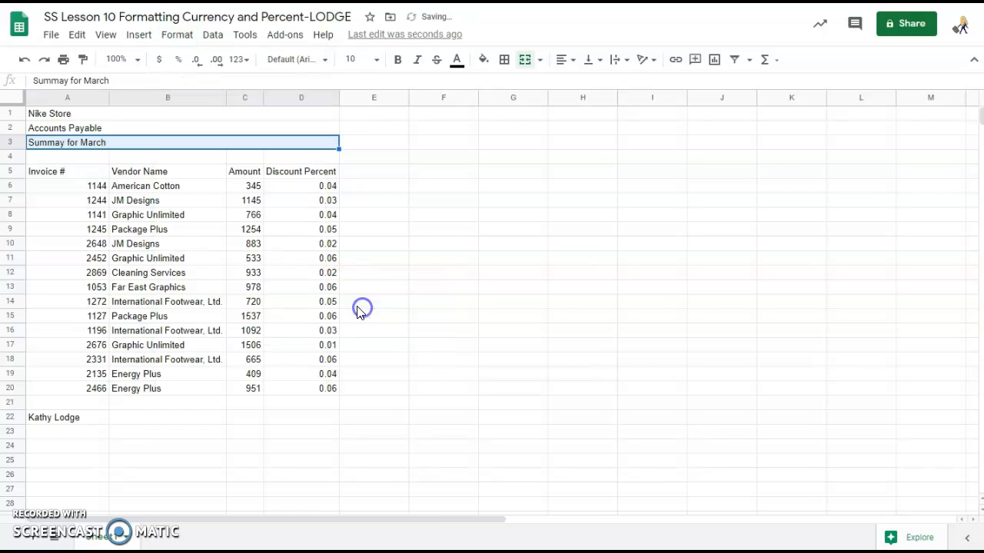
Step: Center the text of the three merged title rows, rows 1 to 3
left_click(86, 114)
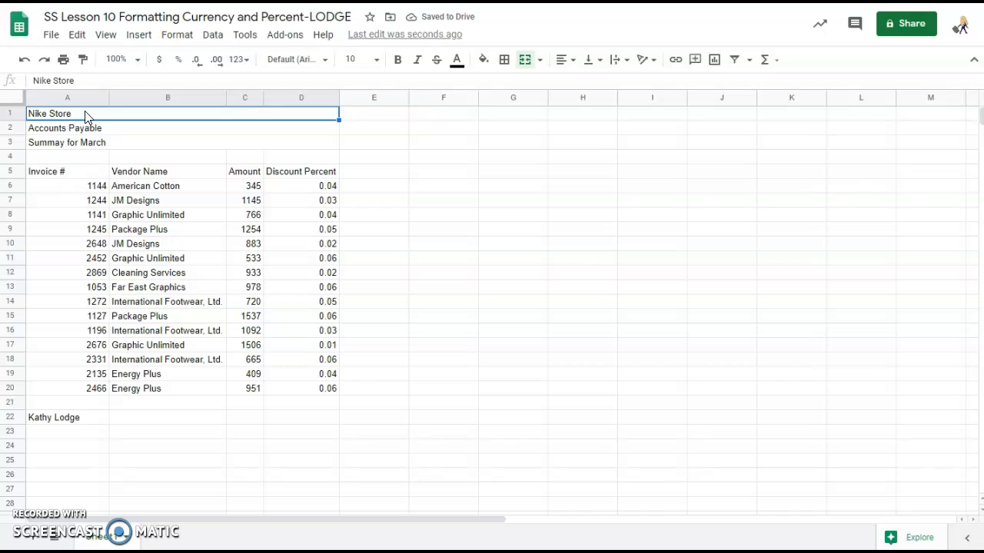
key("shift+Down")
key("shift+Down")
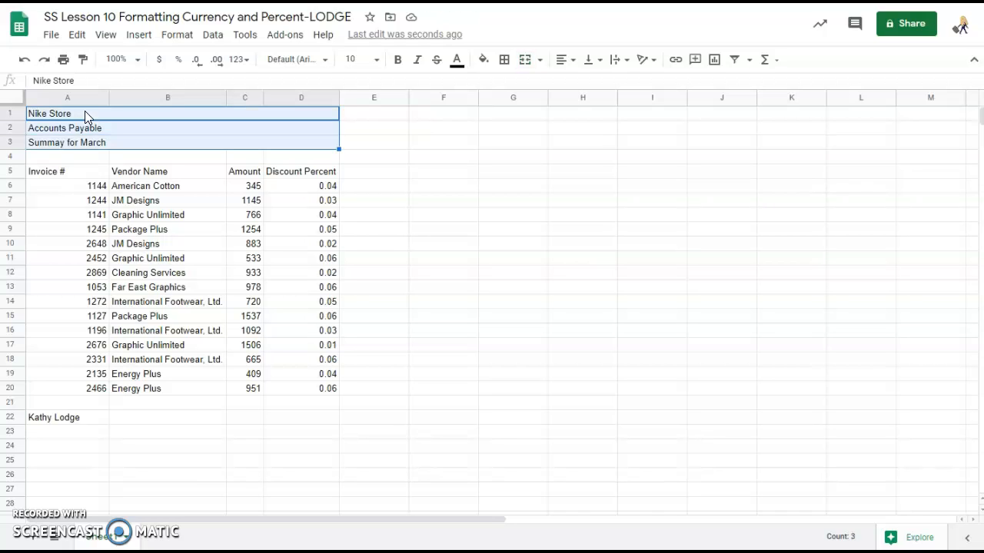
left_click(560, 60)
left_click(580, 83)
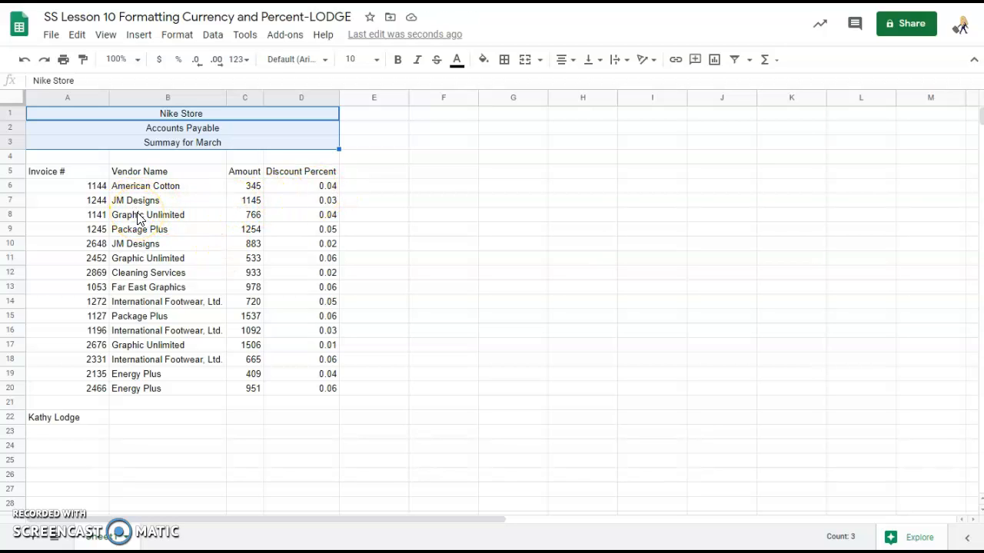
Step: Add a bottom border to the merged March summary row and set its line style to the medium-thickness solid line
left_click(106, 146)
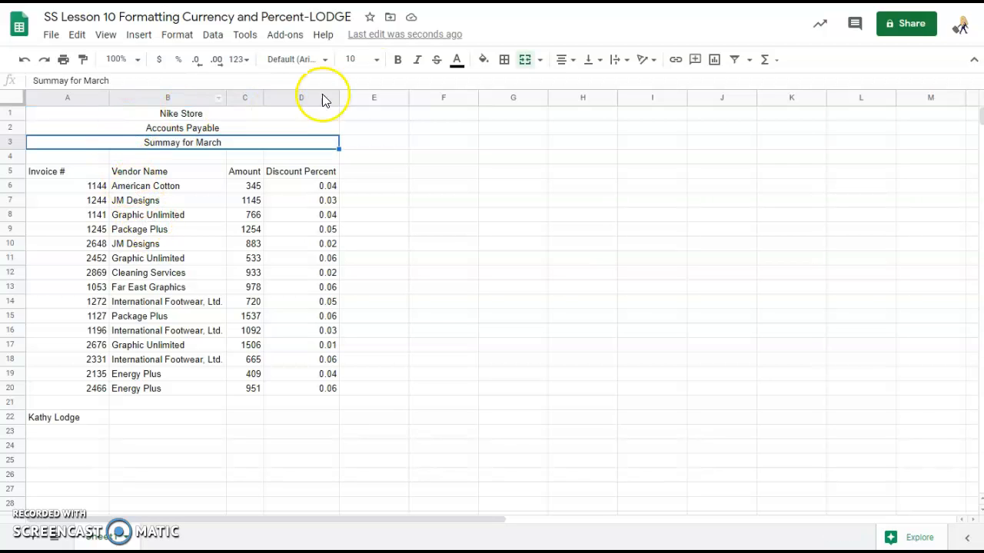
left_click(504, 61)
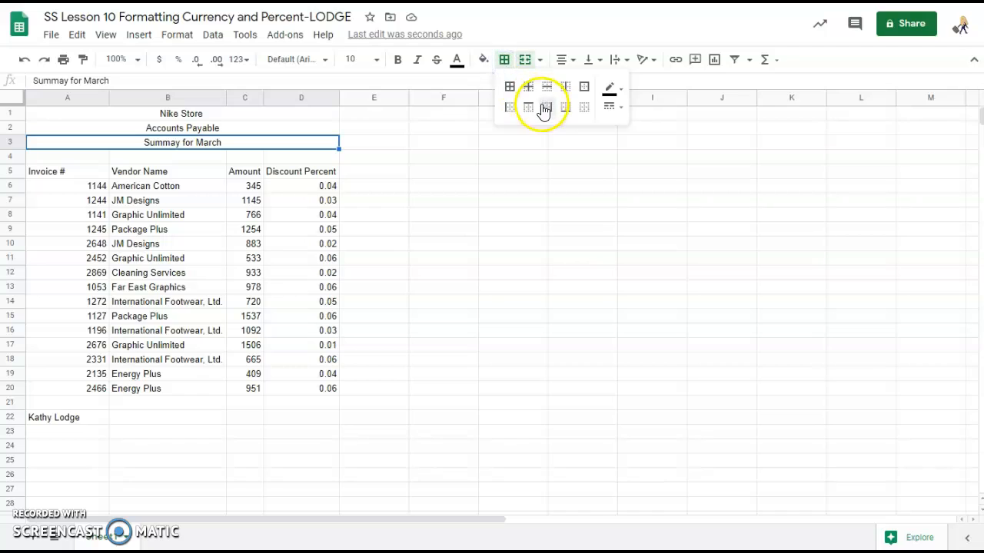
left_click(566, 112)
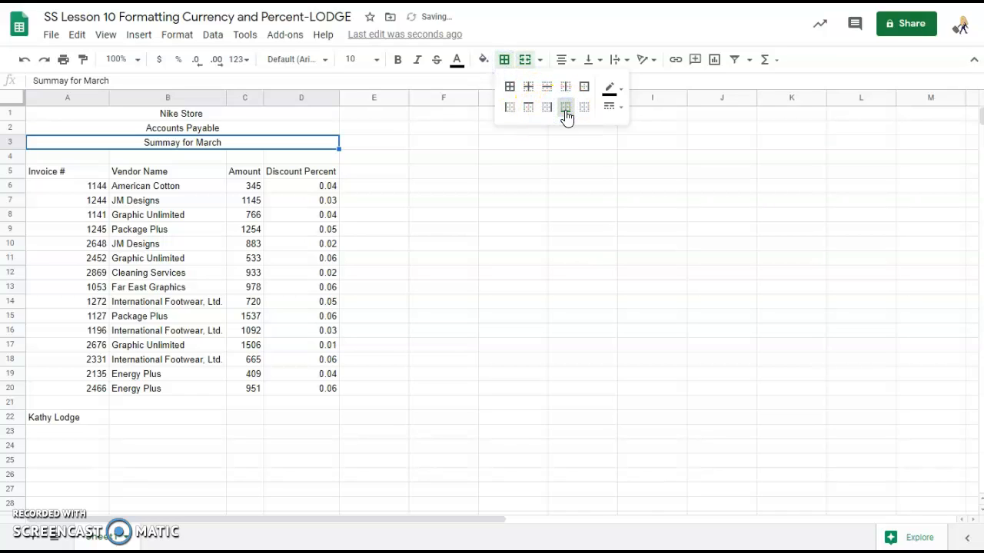
left_click(611, 107)
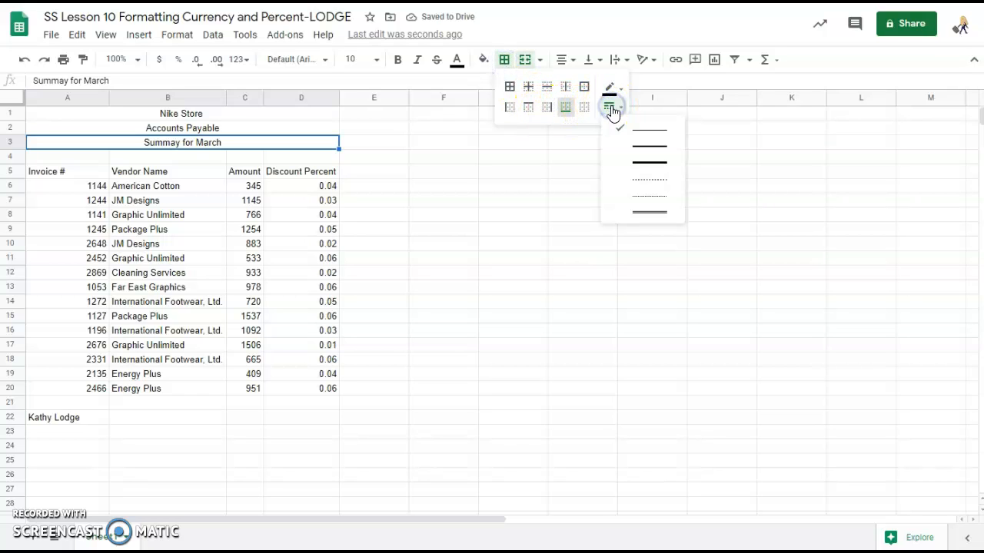
left_click(649, 150)
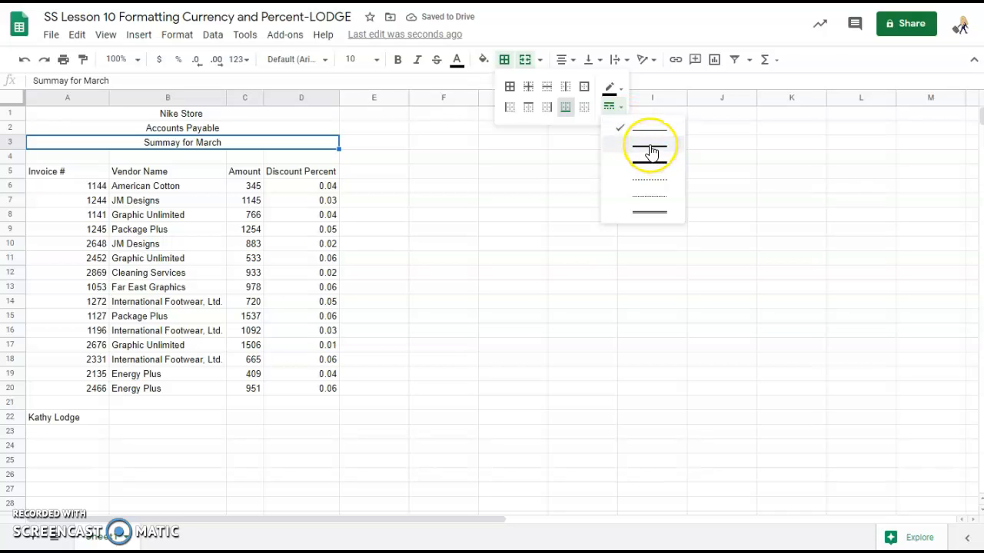
left_click(650, 150)
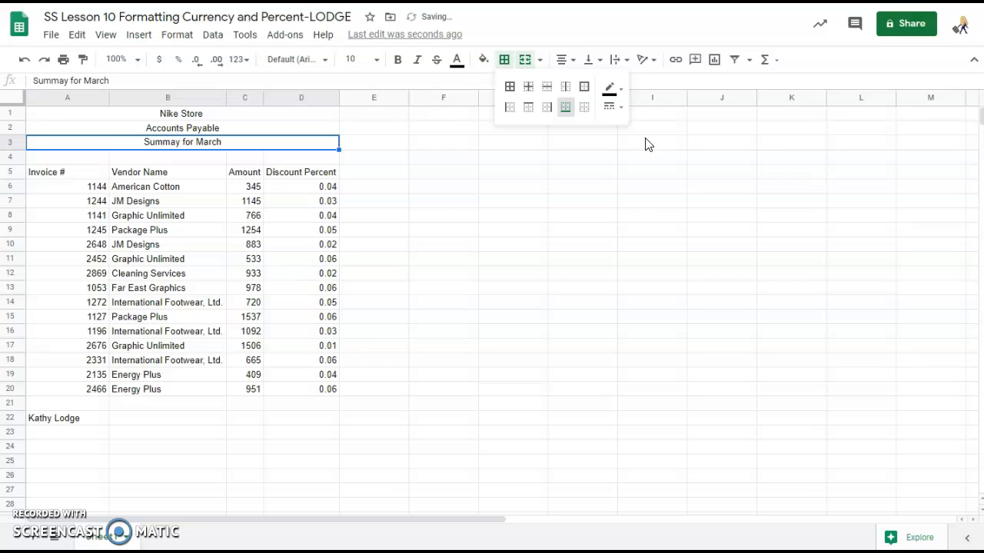
left_click(647, 151)
left_click(253, 156)
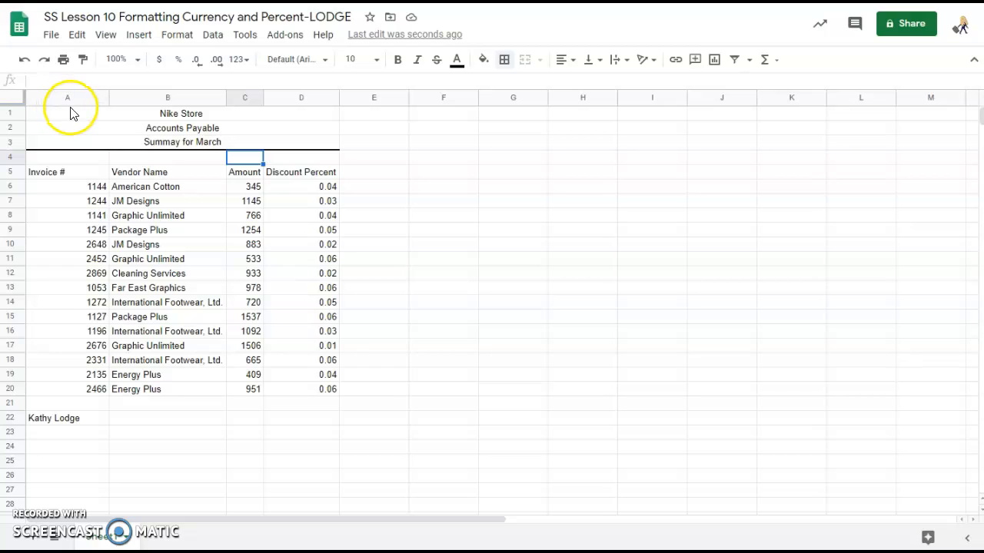
Step: Narrow column A to sit slightly wider than its "Invoice #" heading, leaving room for the name in A22
left_click_drag(109, 97, 75, 101)
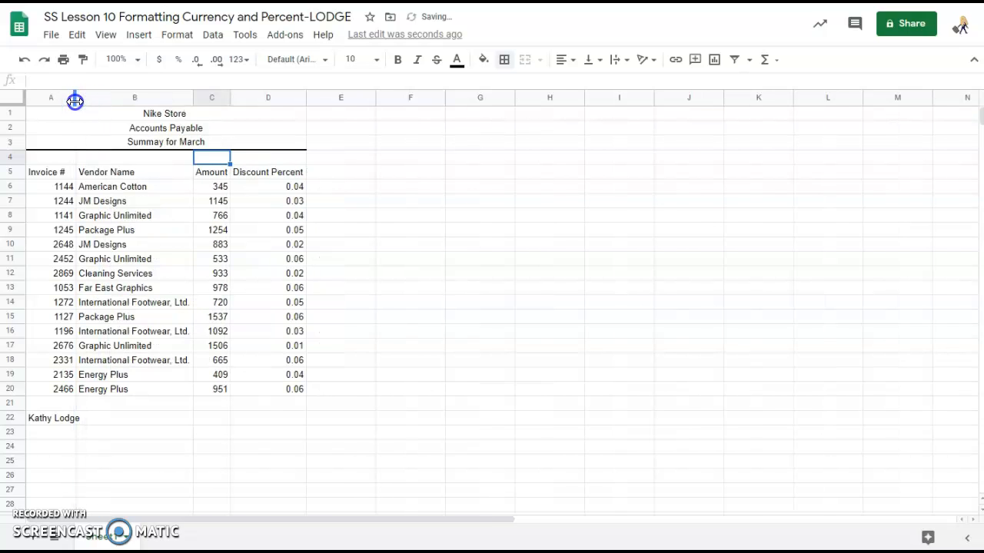
key("ctrl+z")
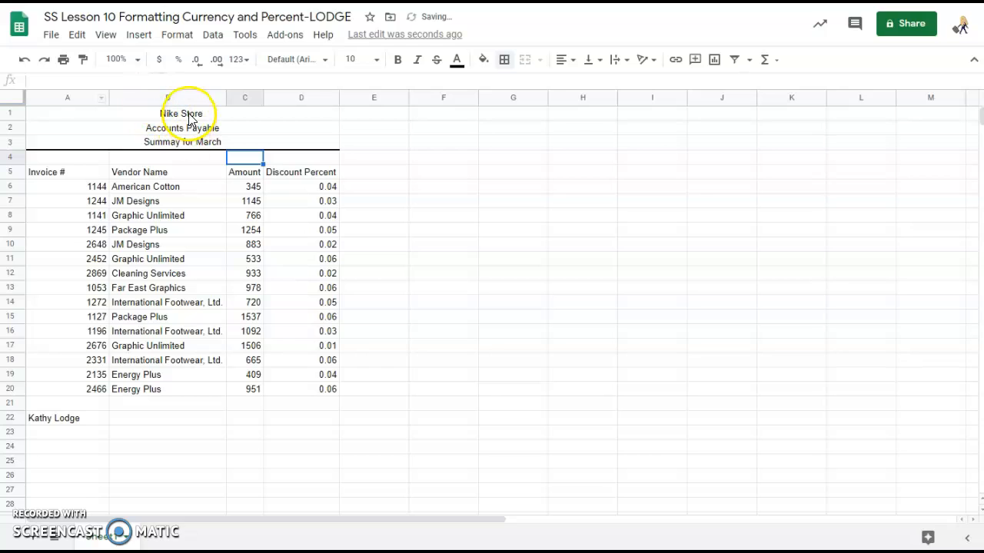
left_click_drag(108, 98, 86, 112)
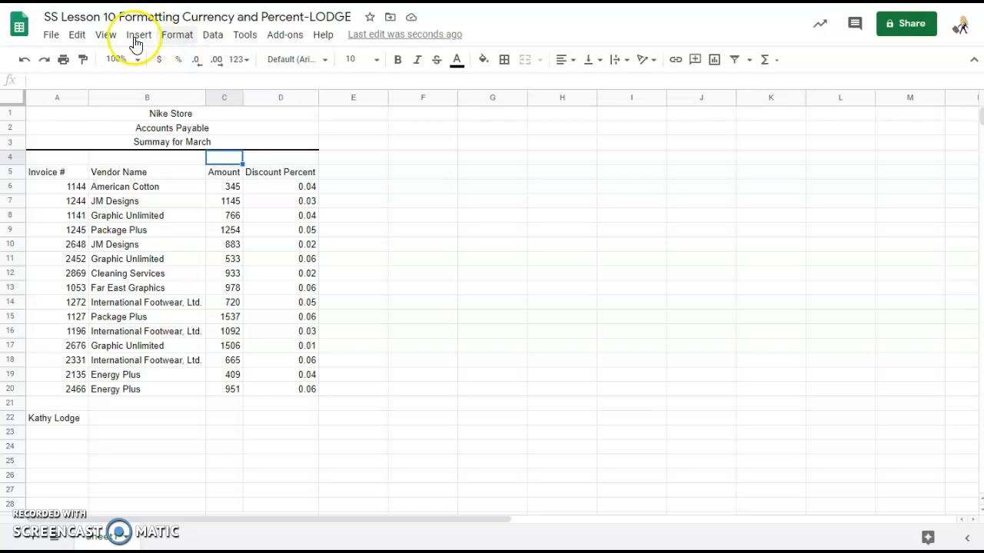
Step: Format all of column A, which holds the invoice numbers, as plain text
left_click(64, 98)
left_click(178, 37)
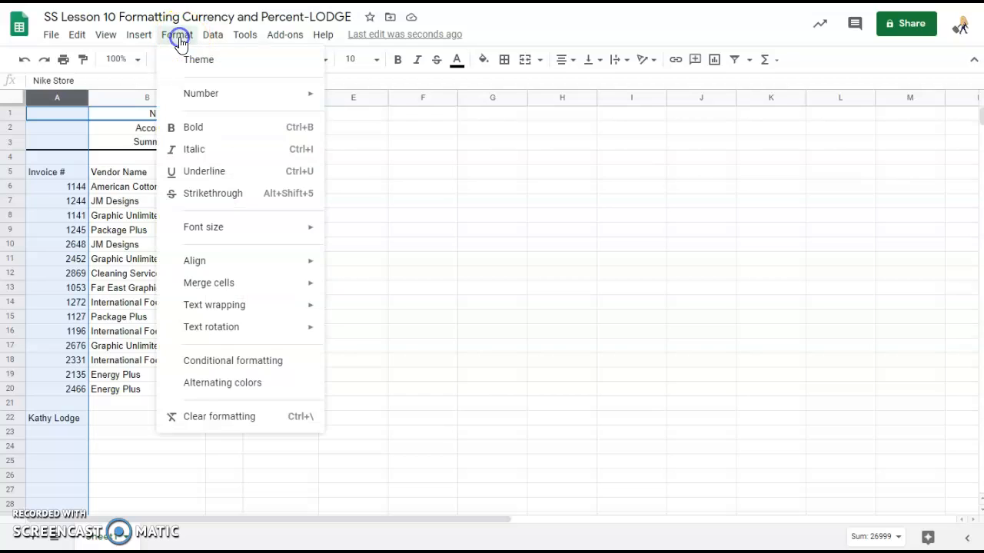
mouse_move(200, 99)
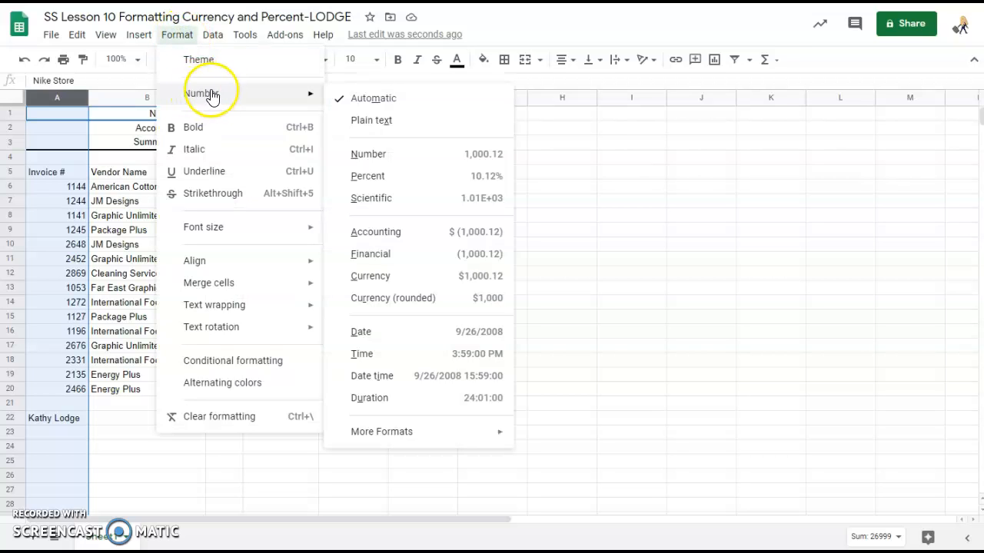
left_click(365, 123)
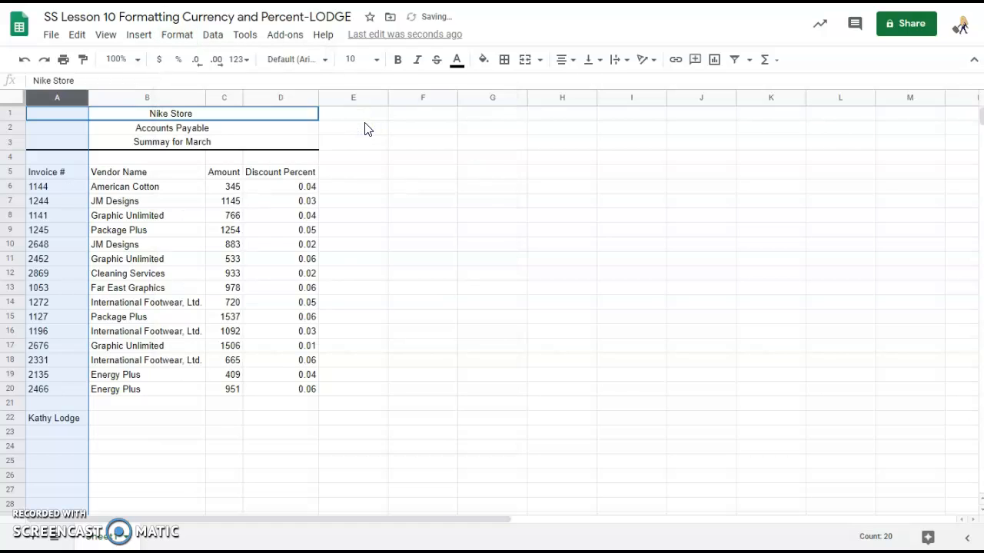
Step: Format the Amount values in C6 to C20 as currency with dollar signs
left_click(223, 188)
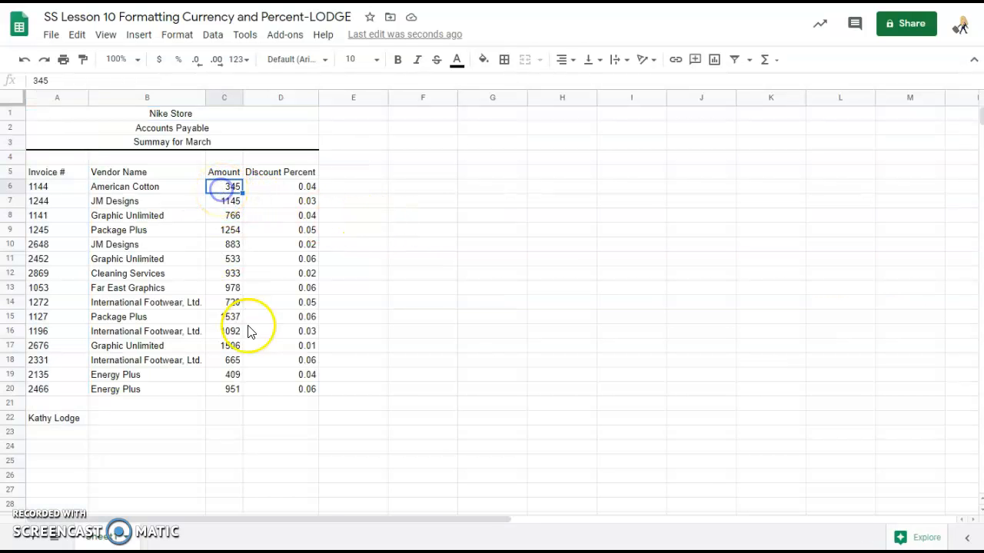
left_click(219, 391, "shift")
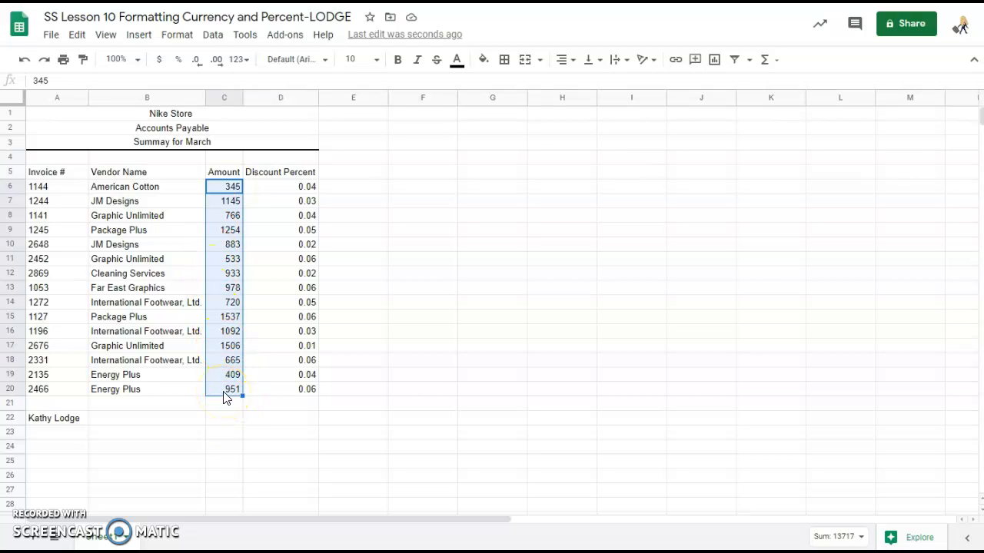
left_click(159, 62)
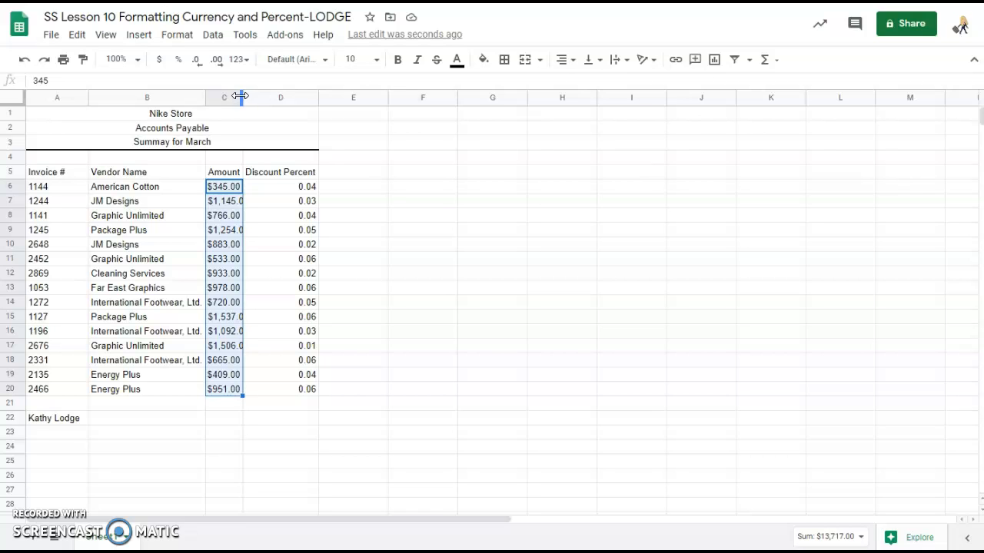
Step: Widen column C to fit its full currency amounts
double_click(241, 95)
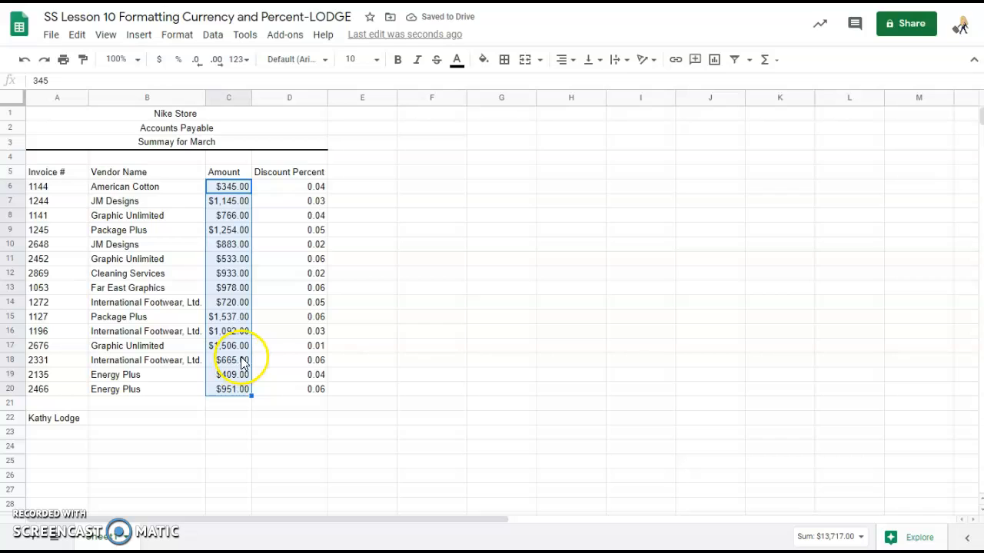
Step: Format the Discount Percent values in D6 to D20 as percentages with no decimal places
left_click(283, 189)
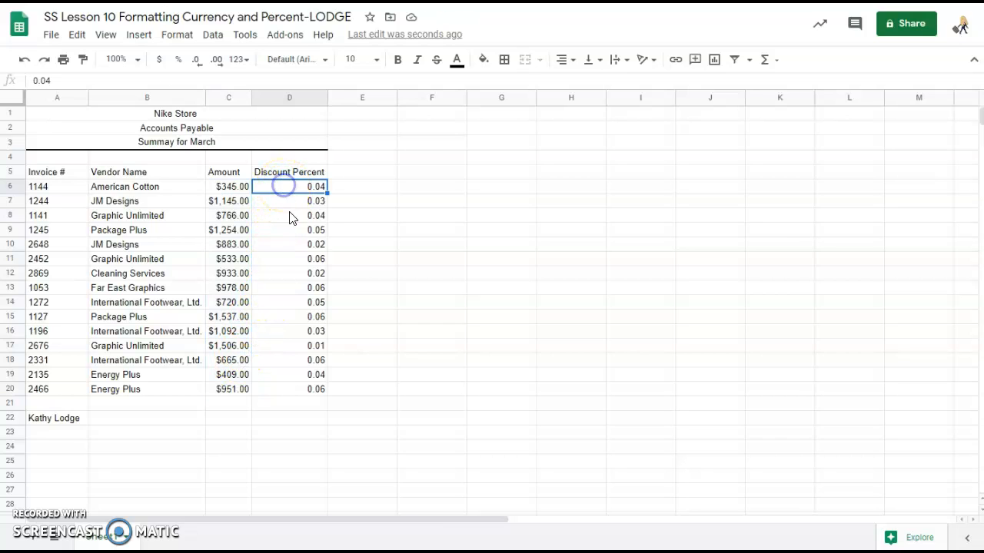
left_click(298, 395, "shift")
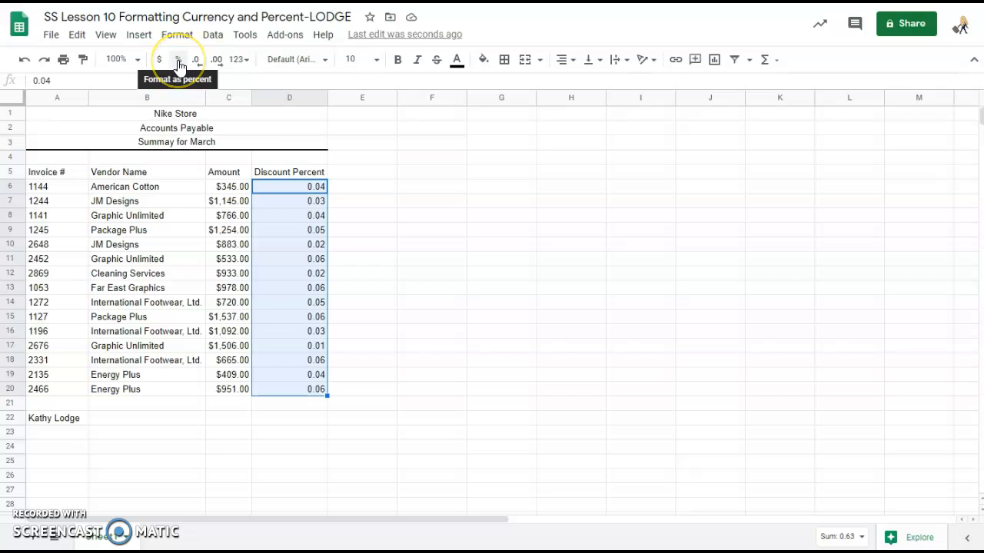
left_click(177, 61)
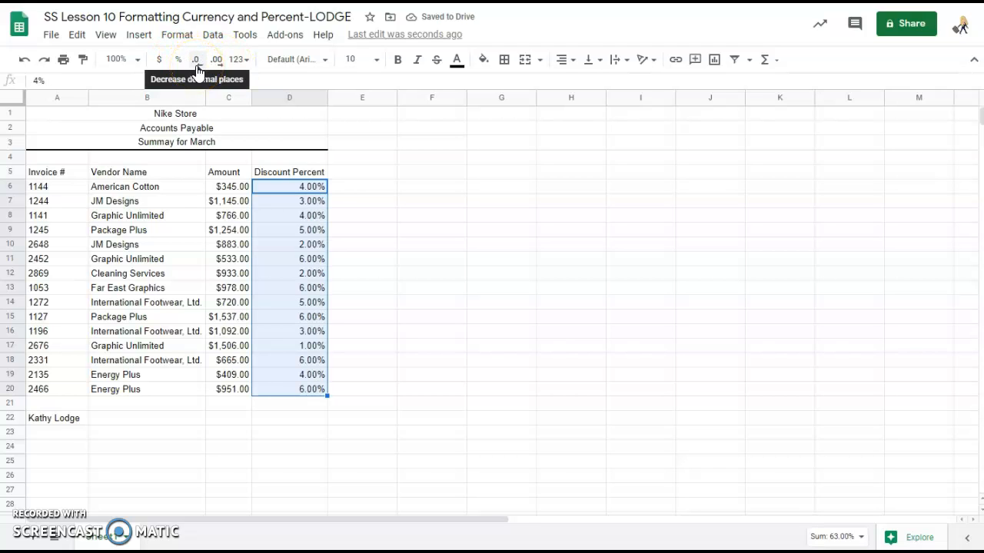
left_click(197, 63)
left_click(197, 63)
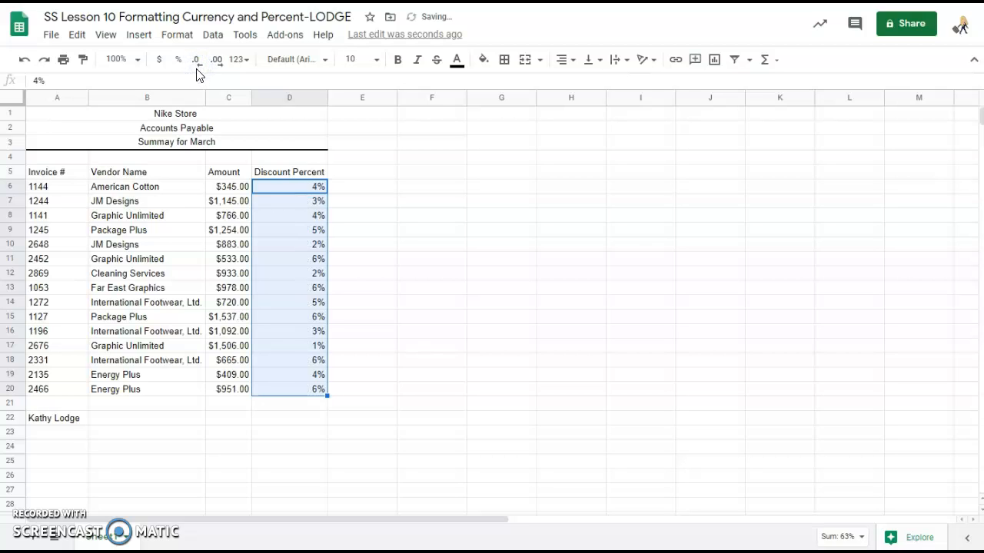
Step: Center the discount percentages in D6 to D20 horizontally within their cells
left_click(561, 60)
left_click(580, 83)
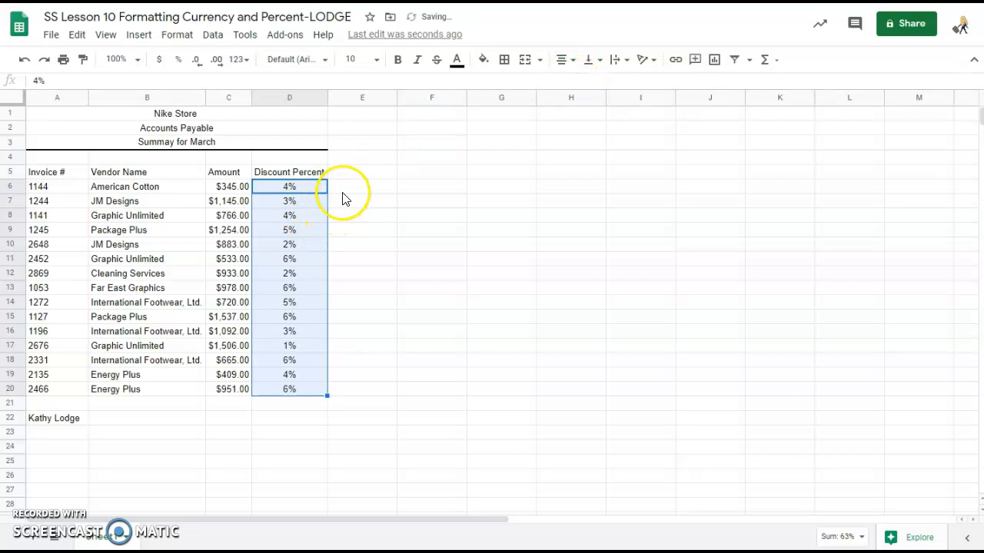
left_click(349, 162)
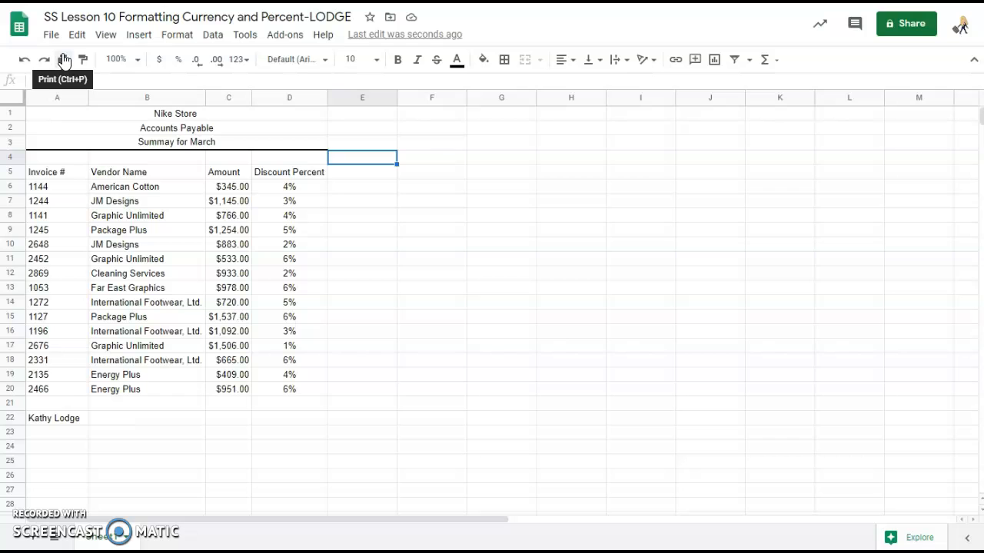
Step: Review the print preview with its page orientation, gridline and alignment settings, and return to the sheet without printing
left_click(63, 65)
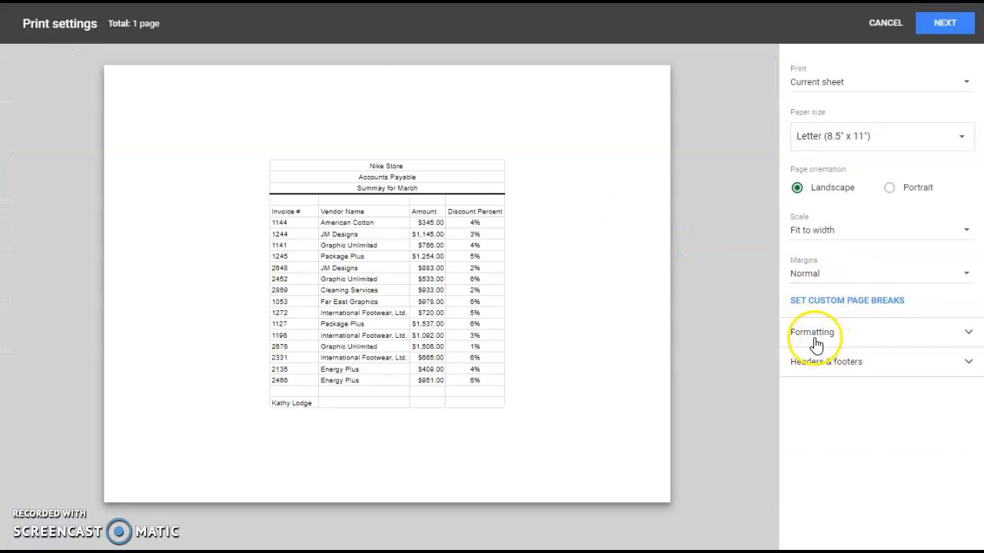
left_click(815, 338)
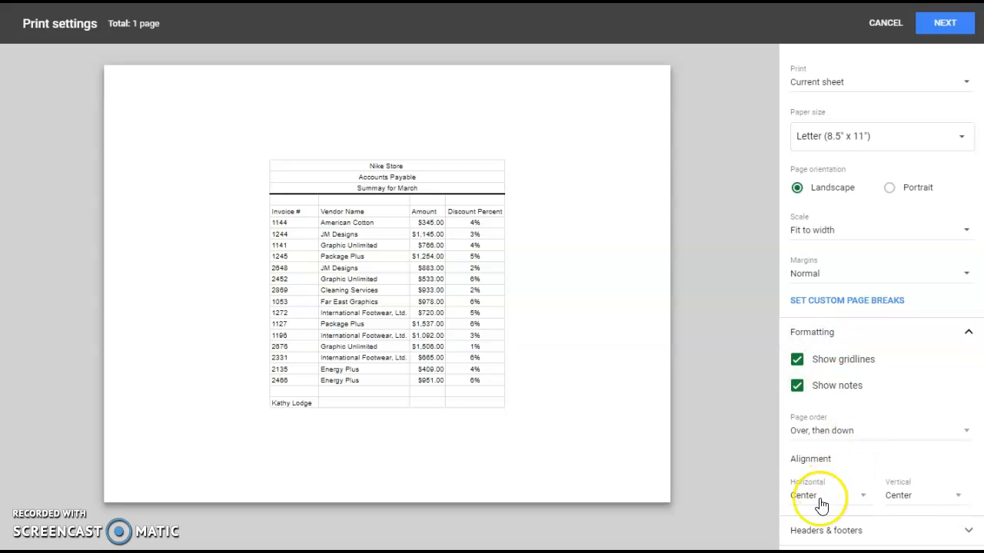
left_click(902, 501)
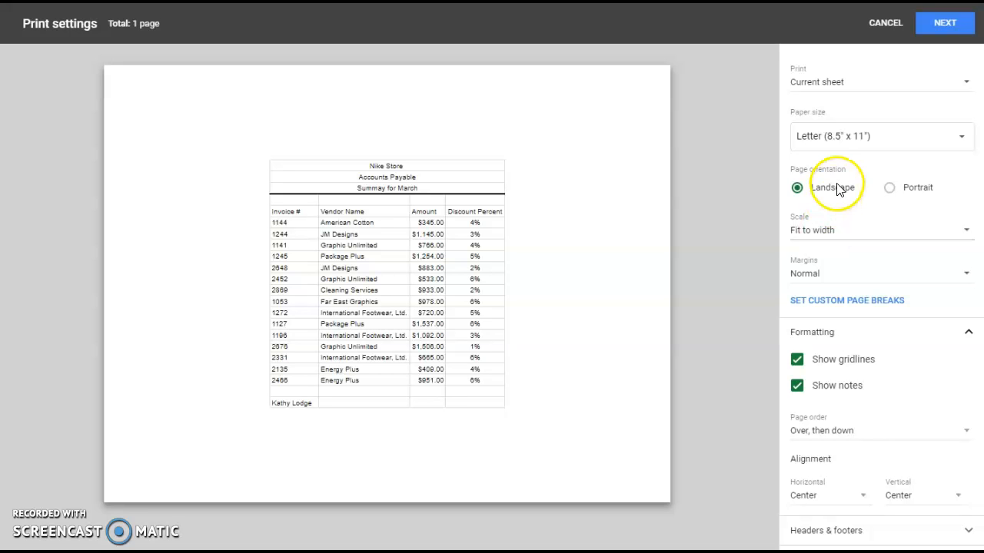
left_click(882, 25)
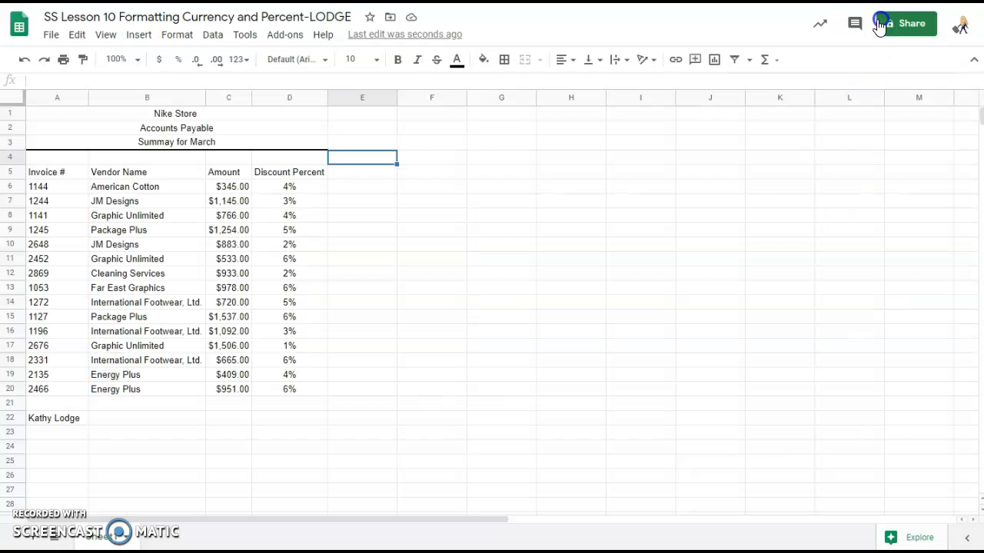
Step: Spell-check the current sheet, correct "Summay" to "Summary" in the row 3 title, and extend the check to all sheets
left_click(244, 35)
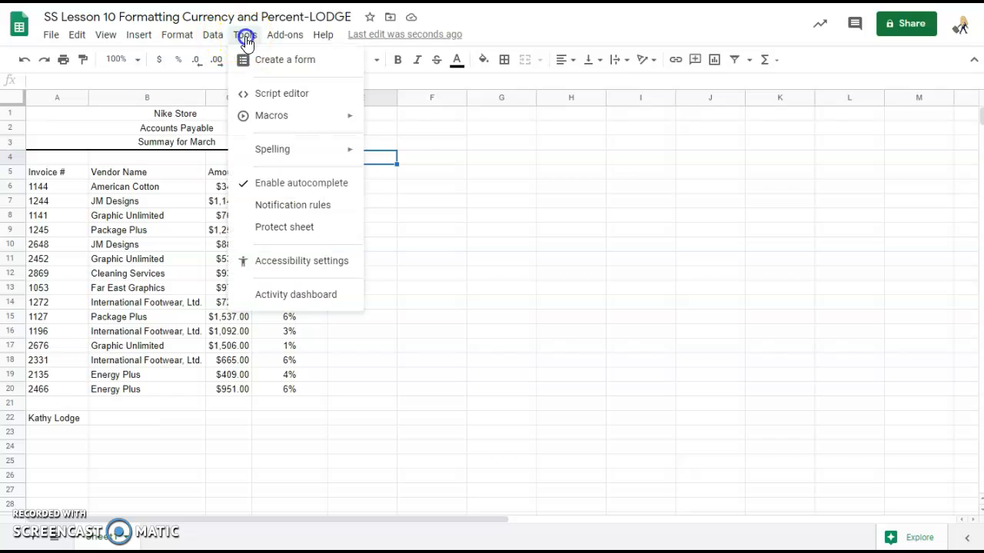
mouse_move(285, 158)
left_click(392, 157)
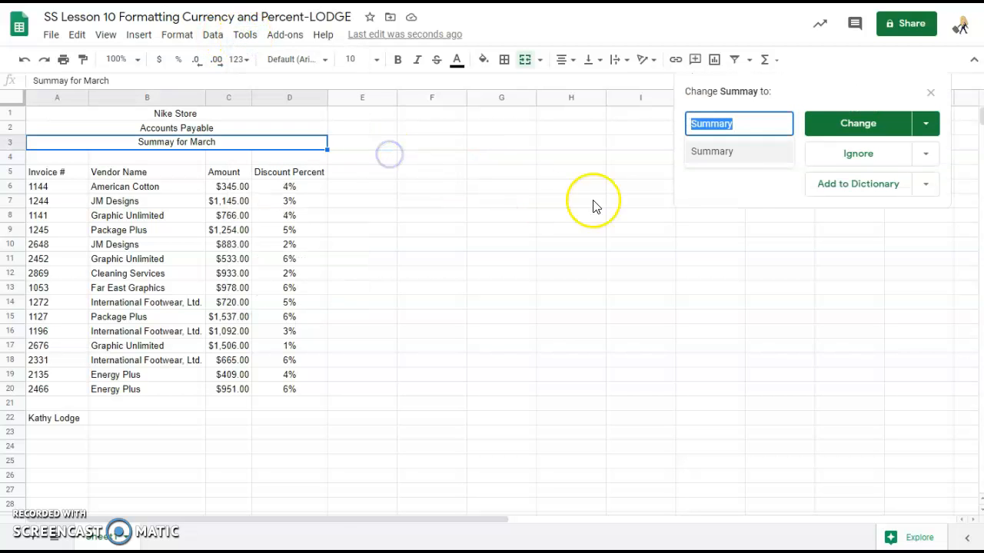
left_click(835, 130)
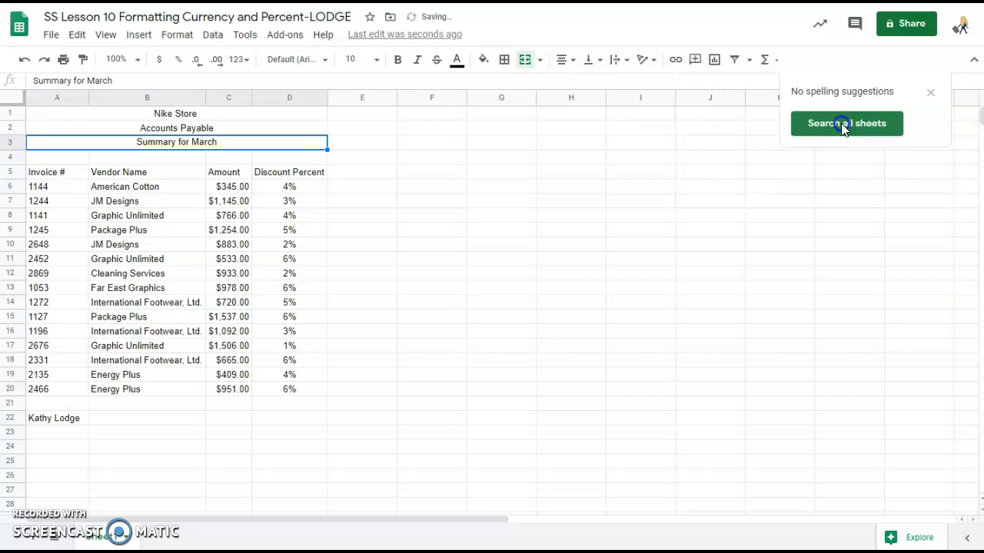
left_click(841, 123)
left_click(838, 125)
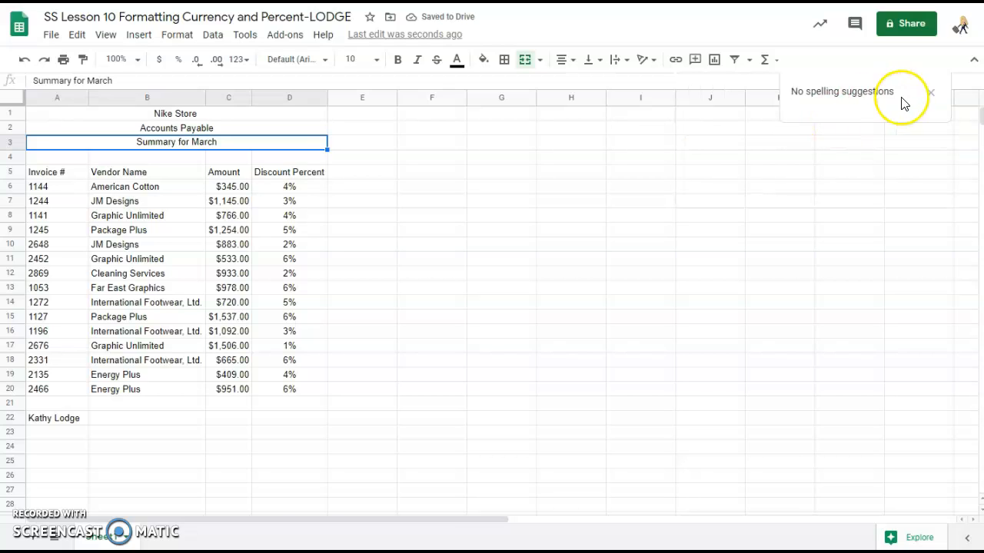
left_click(930, 93)
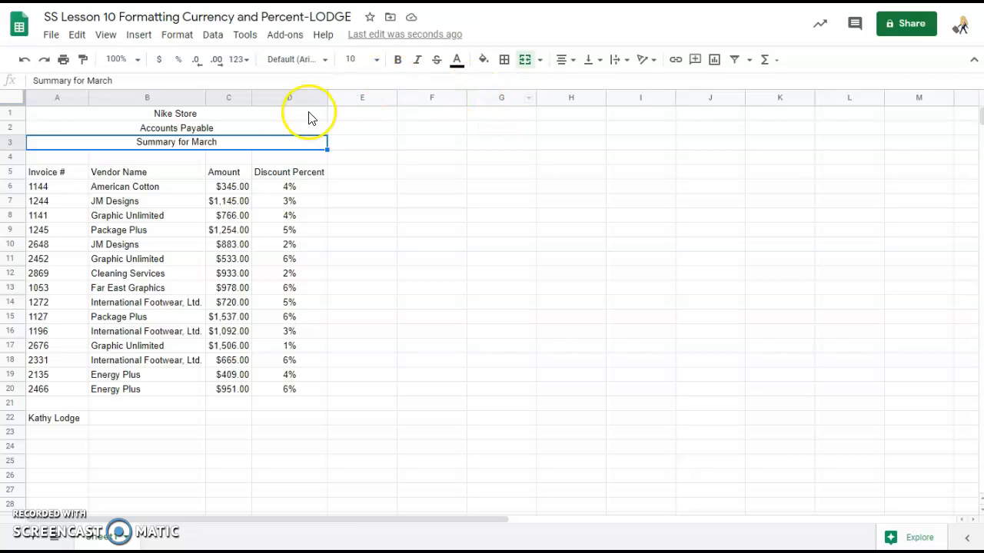
Step: Check the print layout of the spell-checked sheet and leave it without printing
left_click(66, 61)
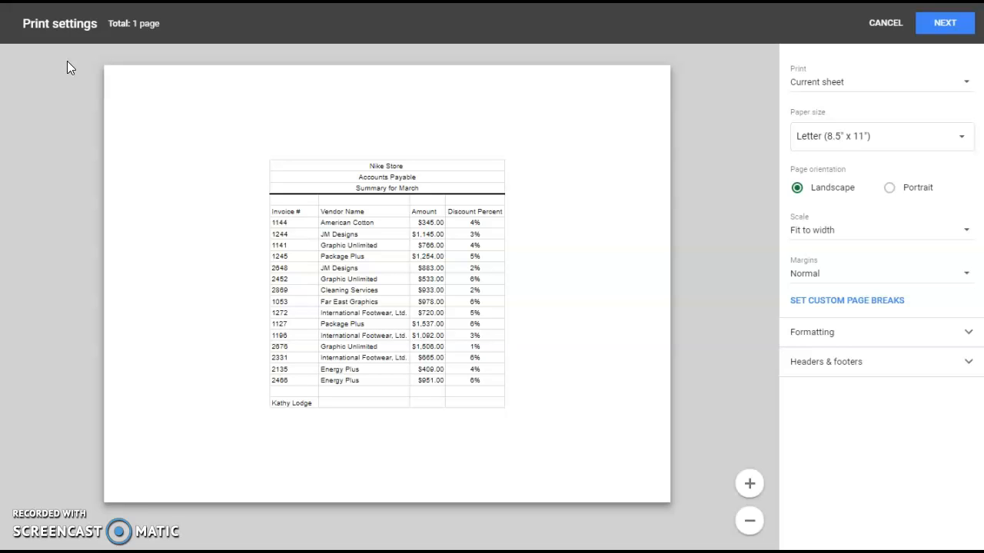
left_click(885, 23)
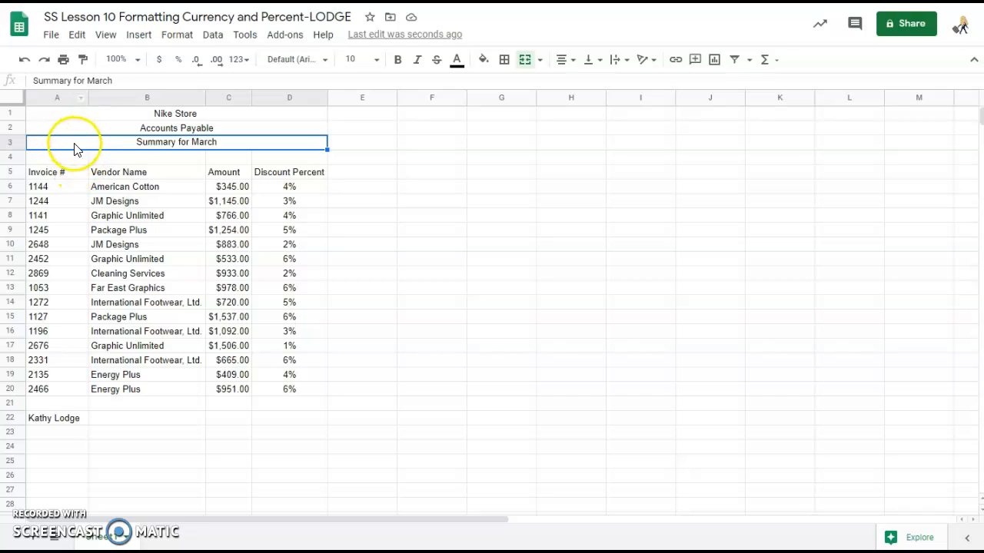